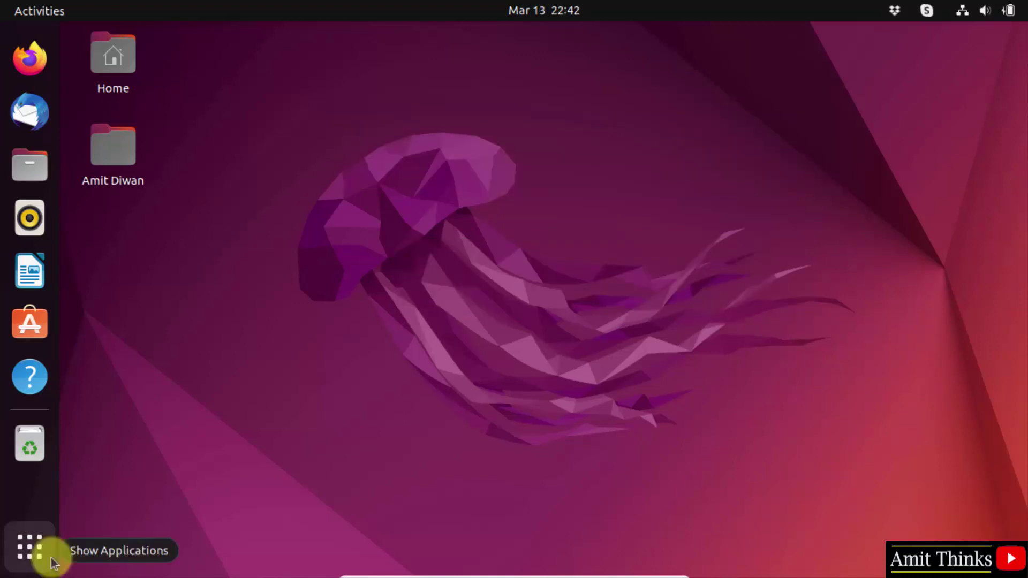
- Launch the Terminal app from Show Applications by searching 'terminal'
{"action": "left_click", "coordinate": [29, 548]}
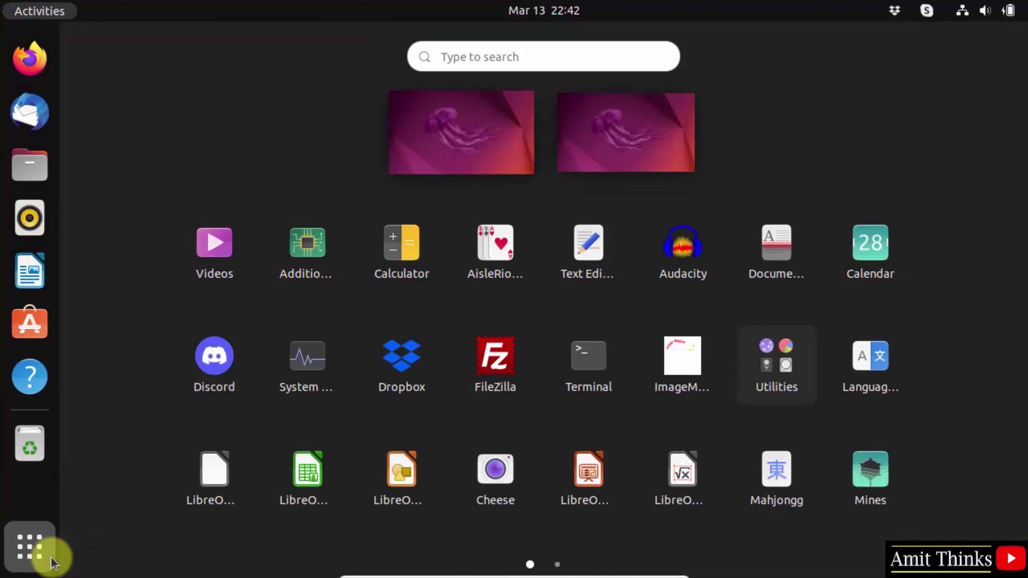
{"action": "type", "text": "terminal"}
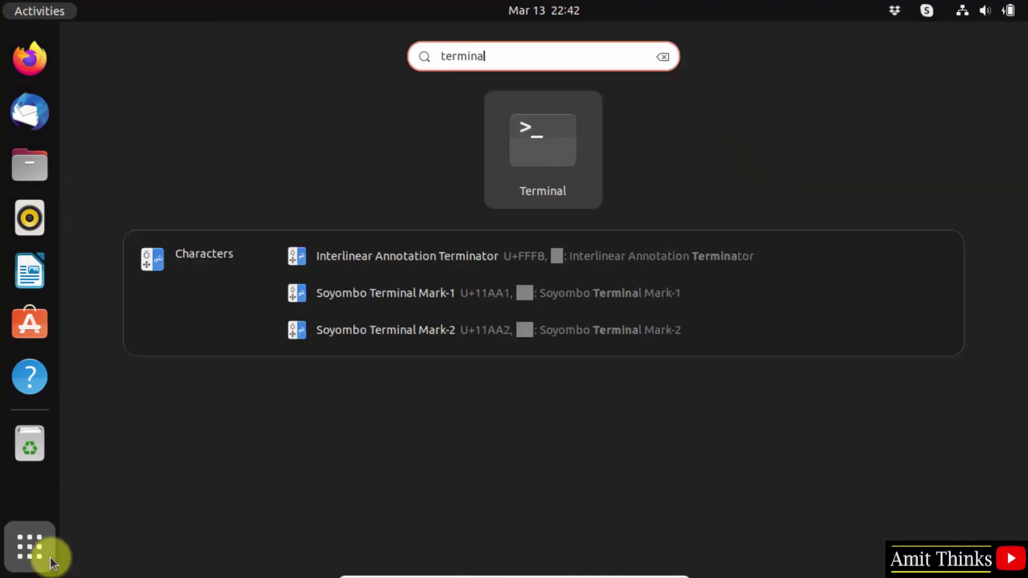
{"action": "left_click", "coordinate": [570, 159]}
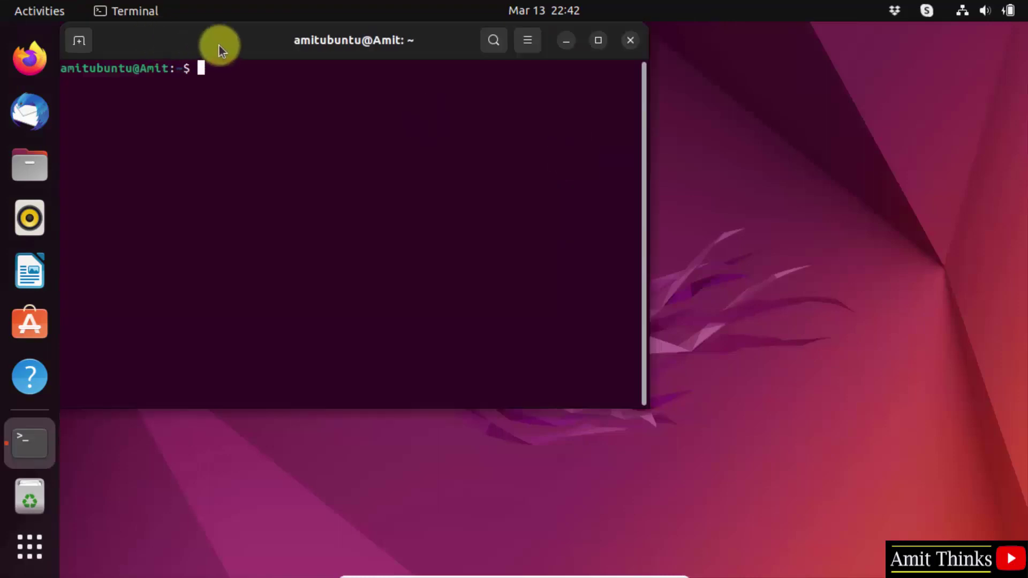
- Centre the terminal and run 'sudo apt install python3', authorising with the password
{"action": "mouse_move", "coordinate": [240, 58]}
{"action": "left_mouse_down"}
{"action": "mouse_move", "coordinate": [475, 119]}
{"action": "mouse_move", "coordinate": [416, 110]}
{"action": "left_mouse_up"}
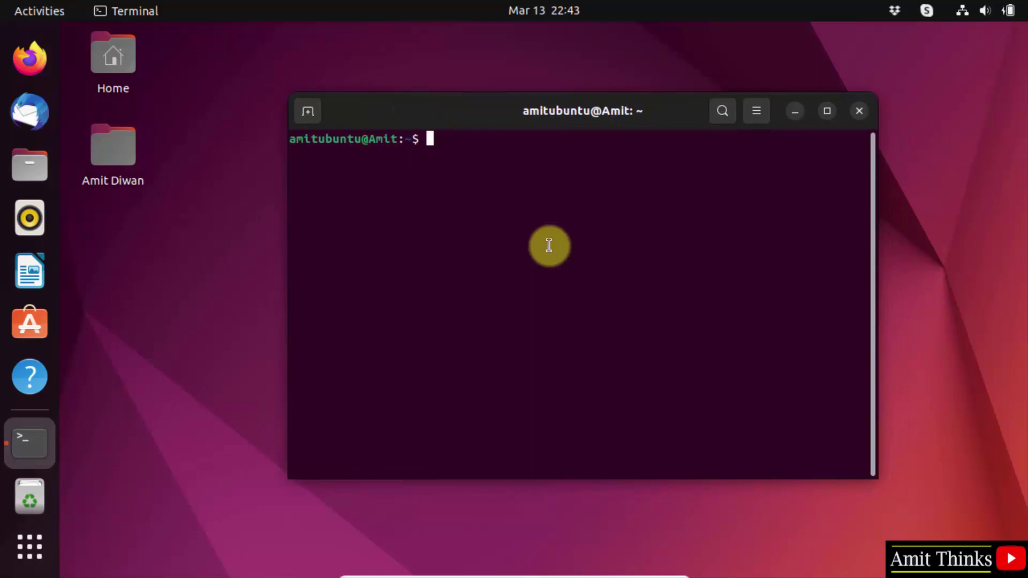
{"action": "left_click_drag", "start_coordinate": [503, 119], "coordinate": [460, 111]}
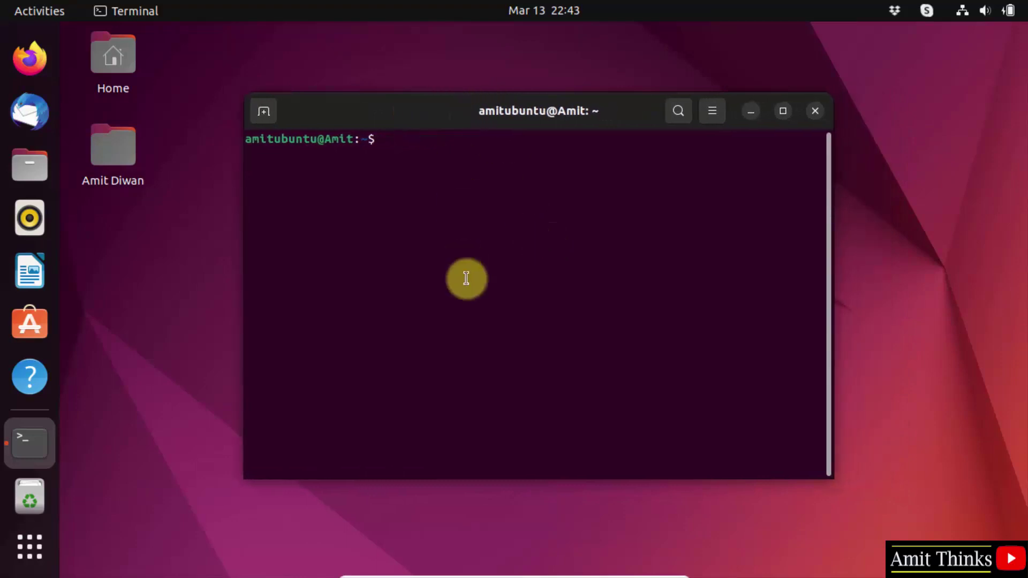
{"action": "type", "text": "sudo "}
{"action": "type", "text": "apt in"}
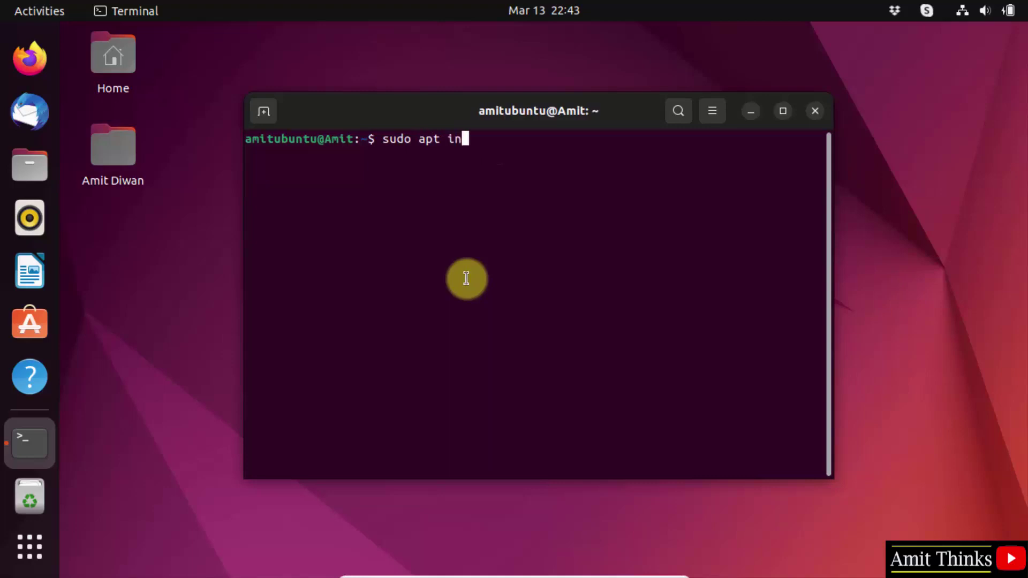
{"action": "type", "text": "stall "}
{"action": "type", "text": "python3"}
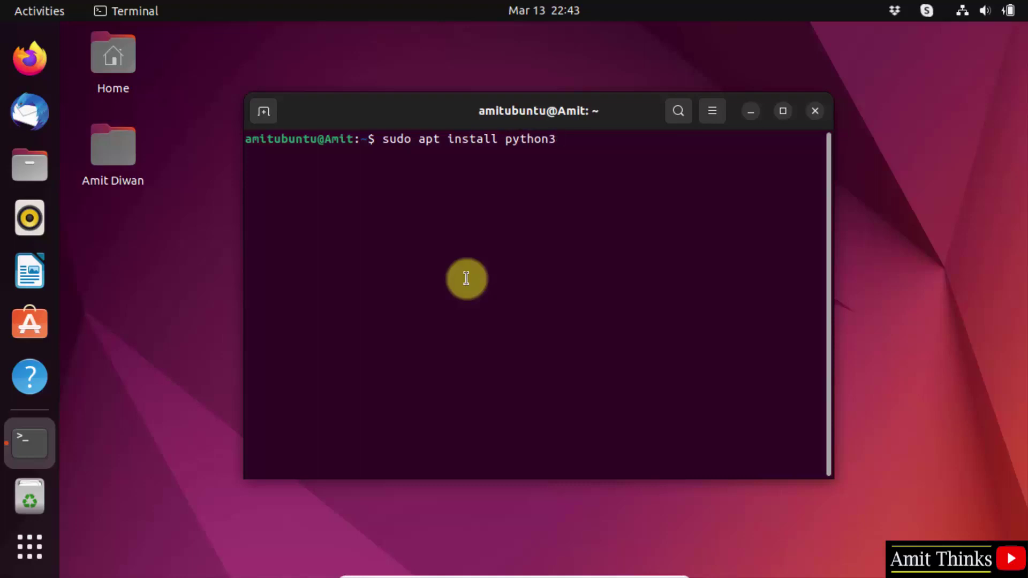
{"action": "key", "text": "Return"}
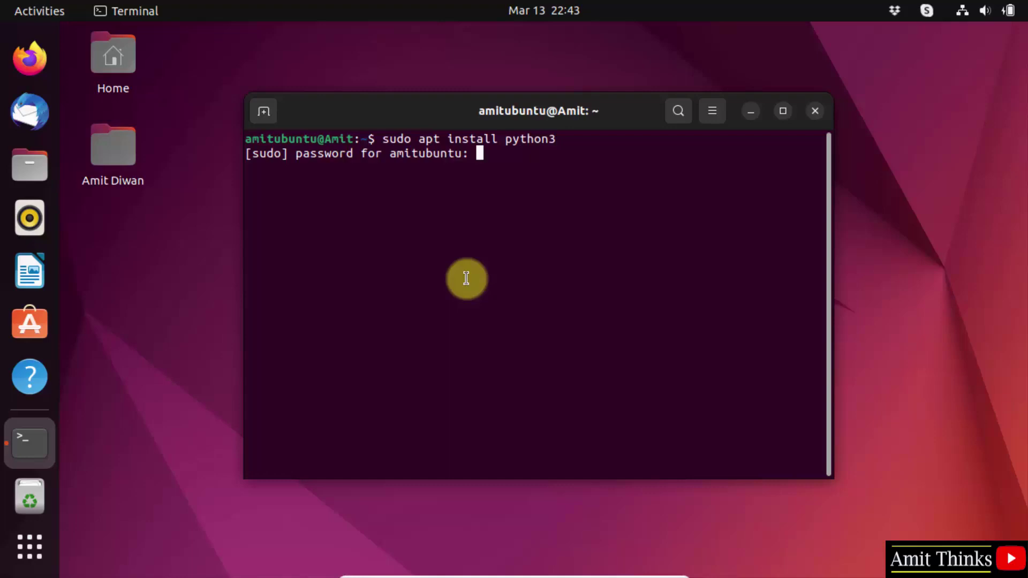
{"action": "key", "text": "Return"}
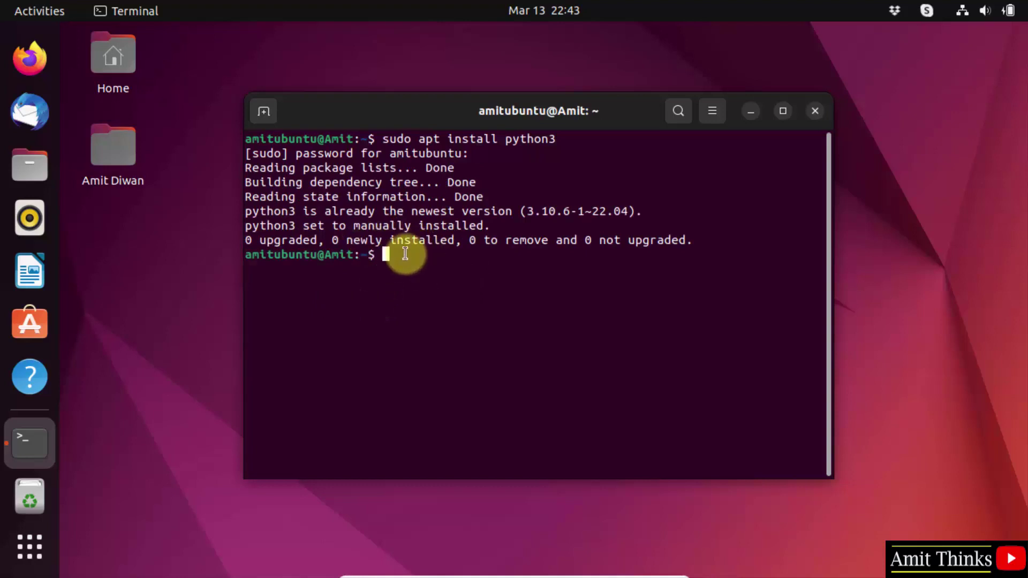
{"action": "type", "text": "s"}
{"action": "type", "text": "udo apt i"}
{"action": "type", "text": "nstall pytho"}
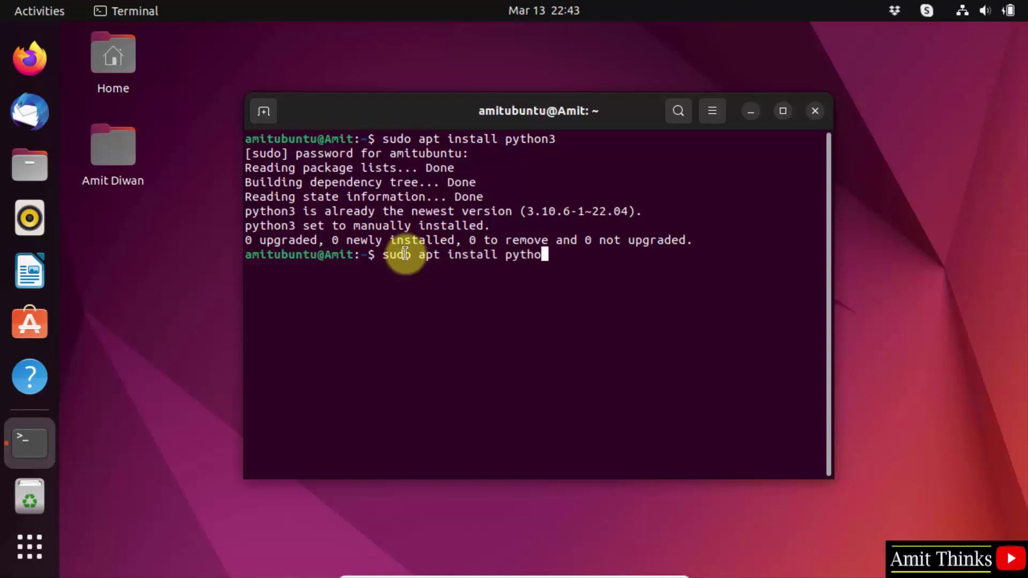
{"action": "type", "text": "n3-p"}
{"action": "type", "text": "ip"}
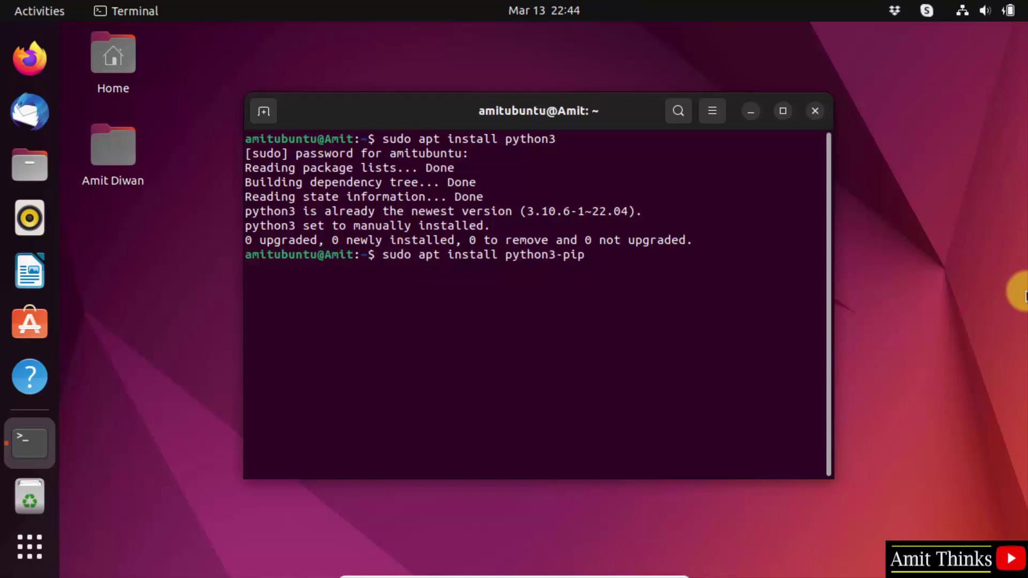
- Run 'sudo apt install python3-pip' and approve the 13 new packages with Y
{"action": "key", "text": "Return"}
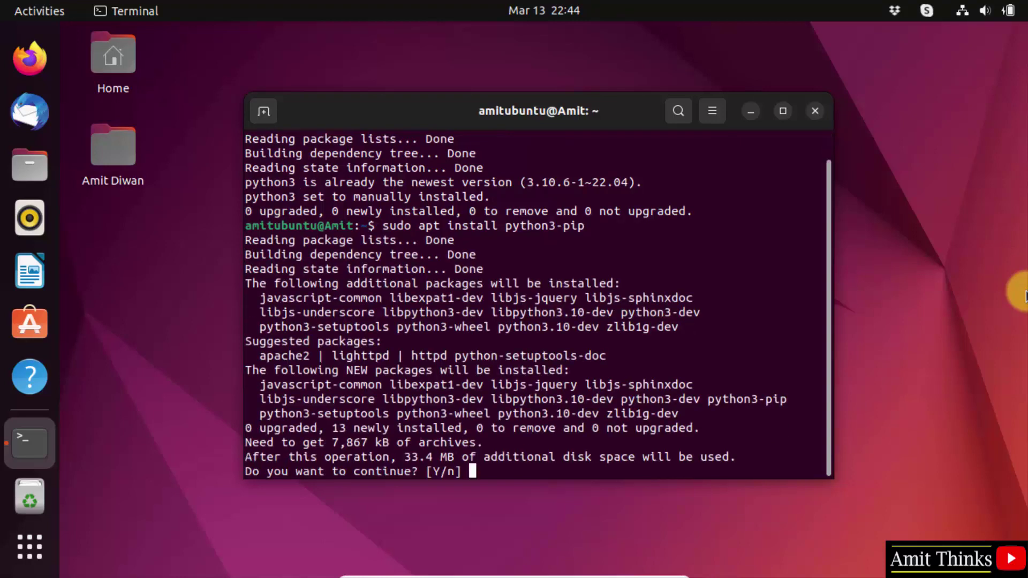
{"action": "type", "text": "Y"}
{"action": "key", "text": "Return"}
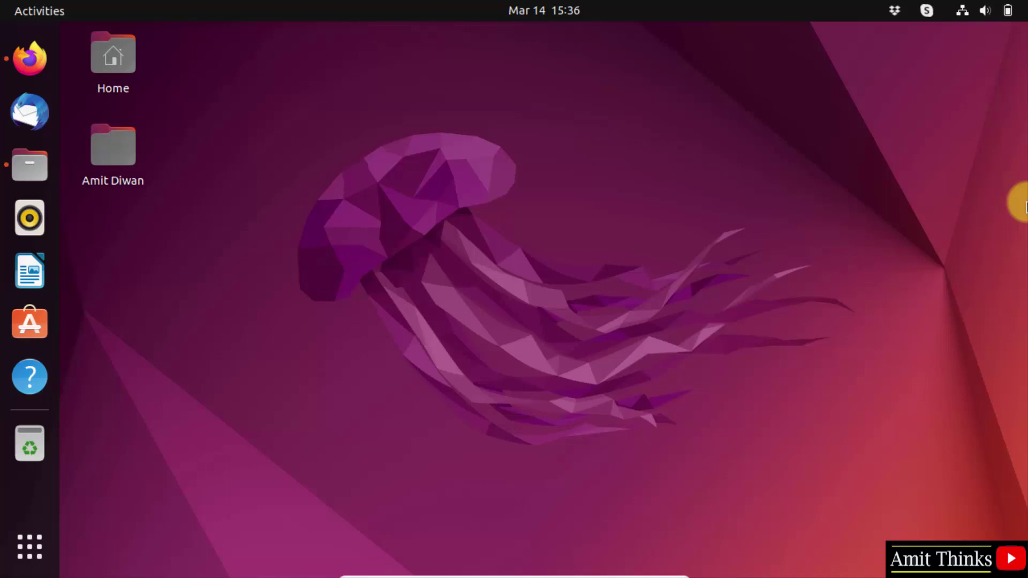
- Search Show Applications for 'terminal' and launch a fresh Terminal window
{"action": "left_click", "coordinate": [6, 551]}
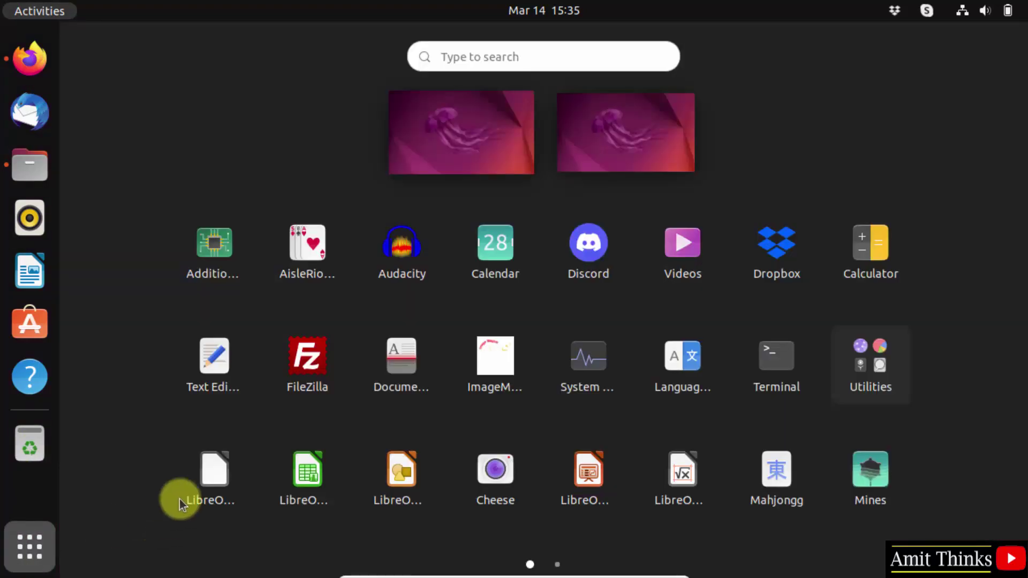
{"action": "left_click", "coordinate": [544, 57]}
{"action": "type", "text": "termi"}
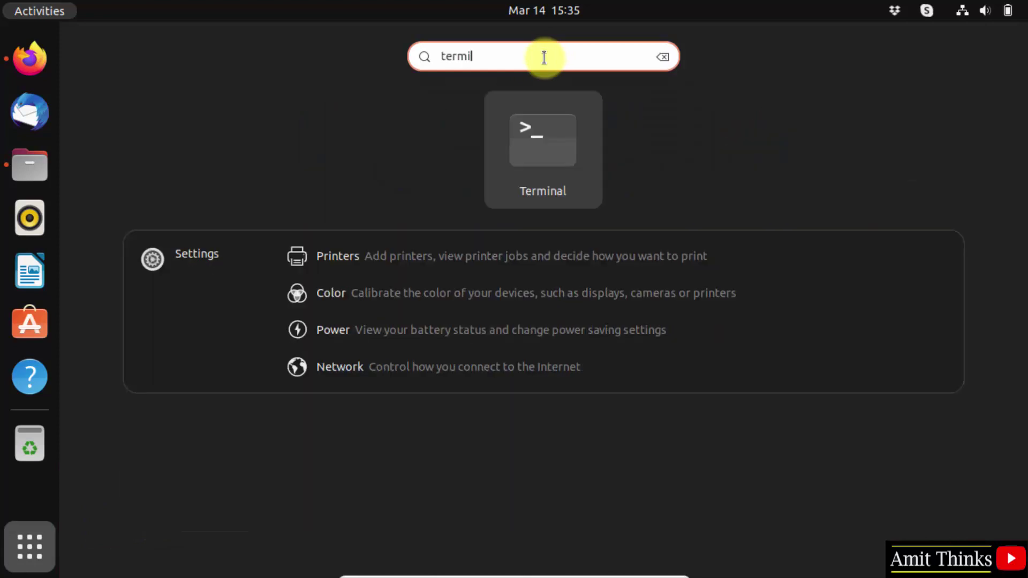
{"action": "type", "text": "nal"}
{"action": "left_click", "coordinate": [549, 154]}
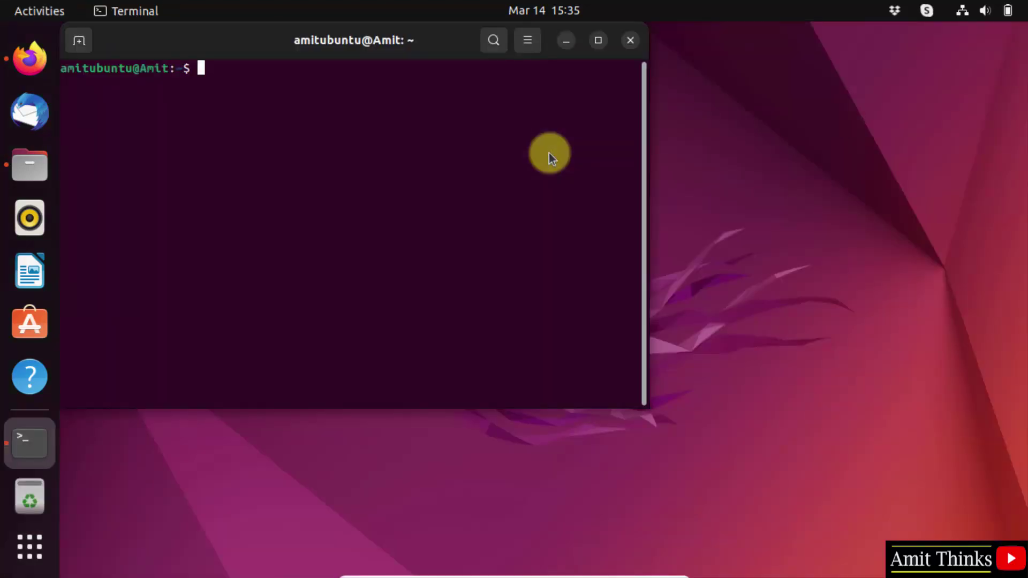
- Centre the window and run 'python3 --version' and 'pip3 --version' (3.10.6, pip 23.0.1)
{"action": "left_click_drag", "start_coordinate": [211, 52], "coordinate": [393, 124]}
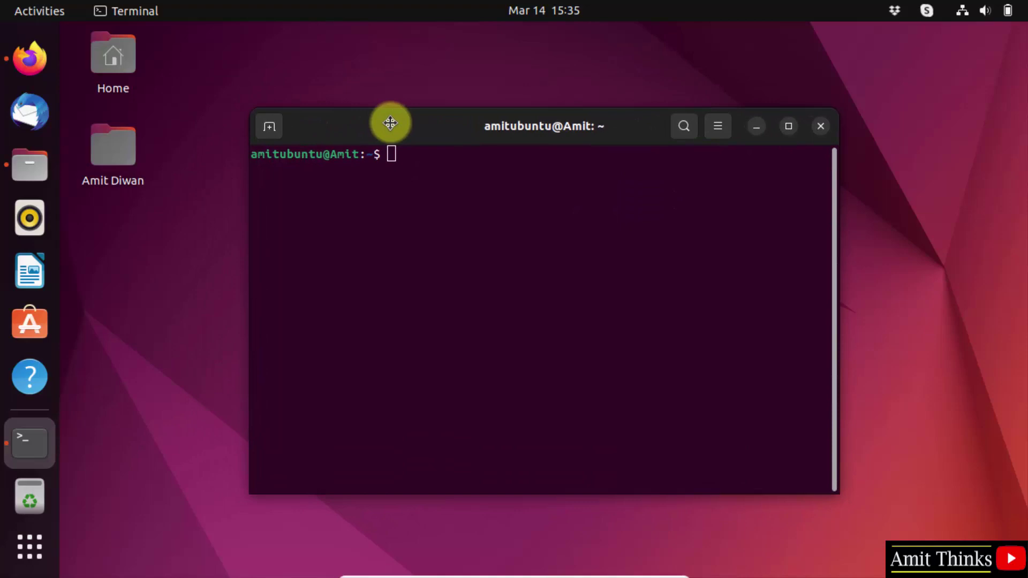
{"action": "type", "text": "pyth"}
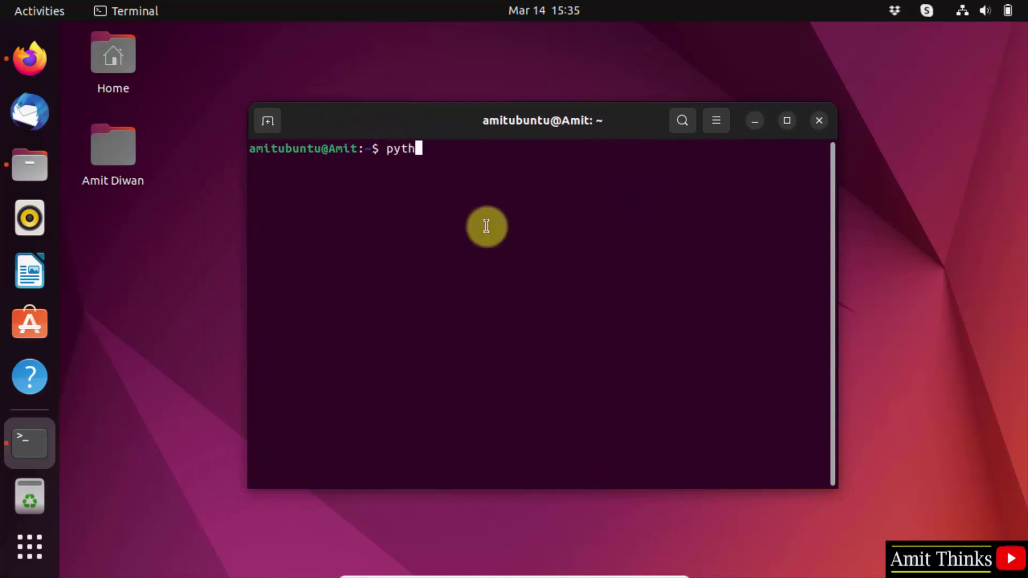
{"action": "type", "text": "on3 --ver"}
{"action": "type", "text": "sion"}
{"action": "key", "text": "Return"}
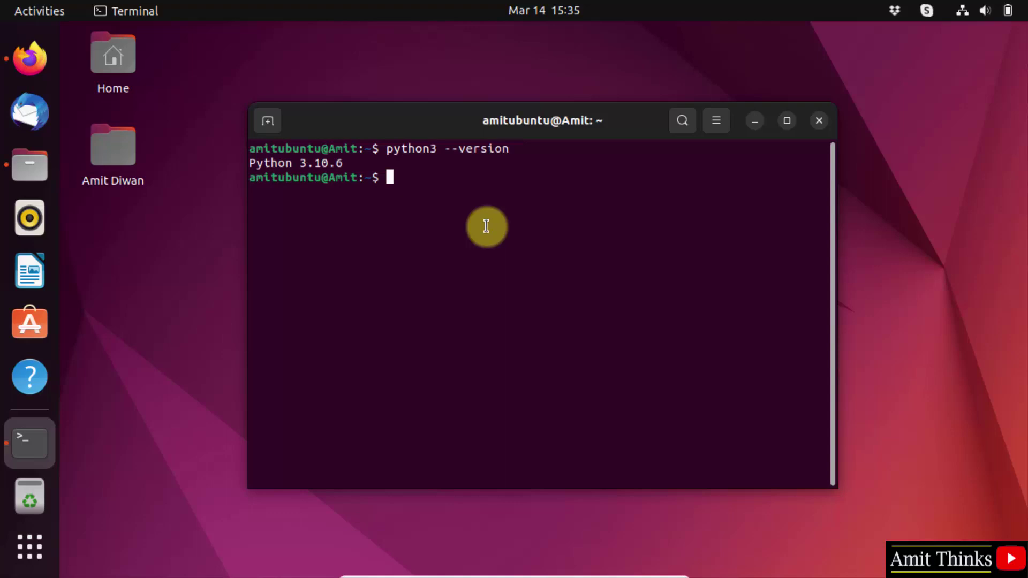
{"action": "type", "text": "pip3"}
{"action": "type", "text": " -"}
{"action": "type", "text": "-version"}
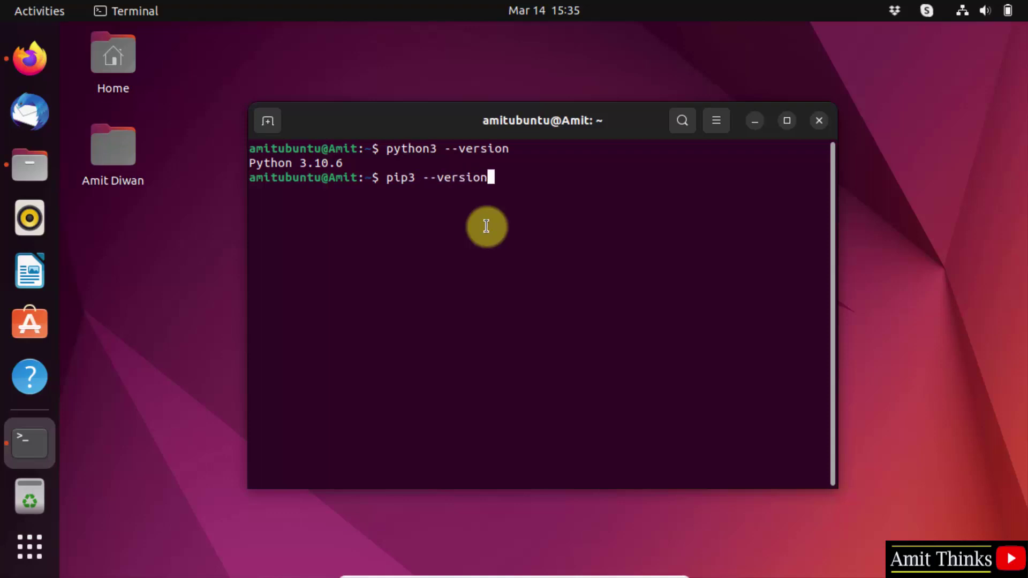
{"action": "key", "text": "Return"}
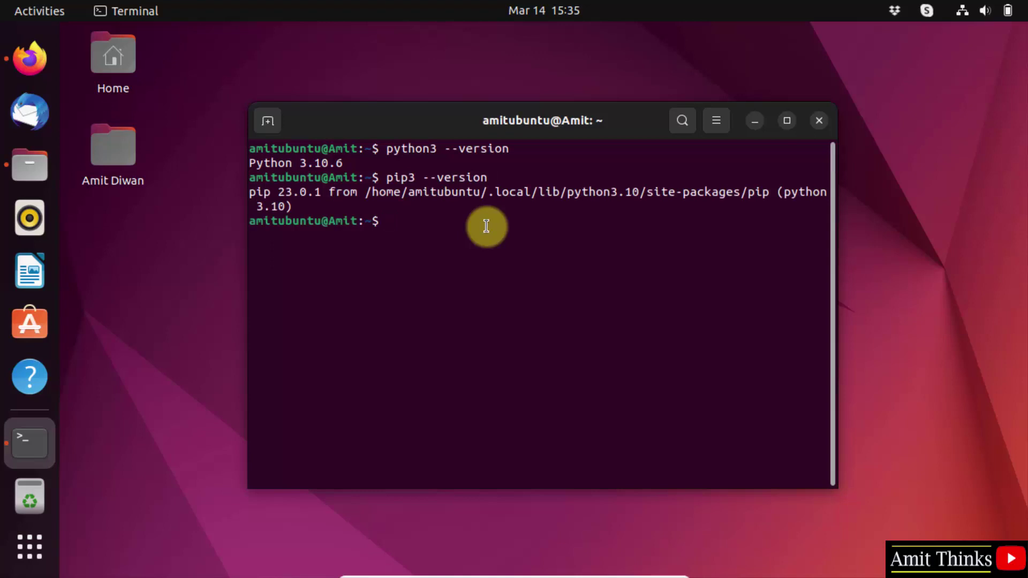
{"action": "type", "text": "pip3 "}
{"action": "type", "text": "install "}
{"action": "type", "text": "matpl"}
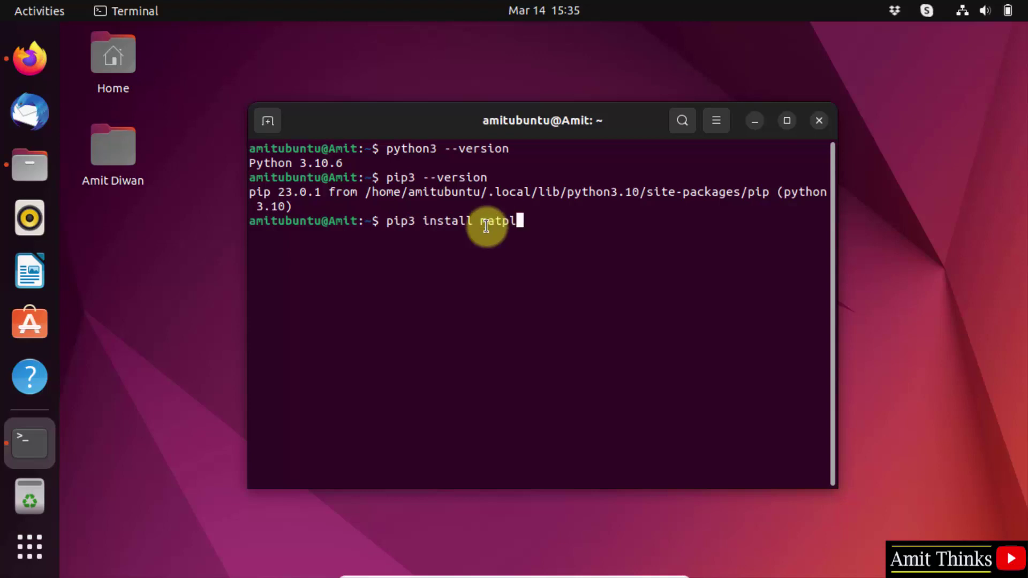
{"action": "type", "text": "otlib"}
- Run 'pip3 install matplotlib' to download and install matplotlib 3.7.1
{"action": "key", "text": "Return"}
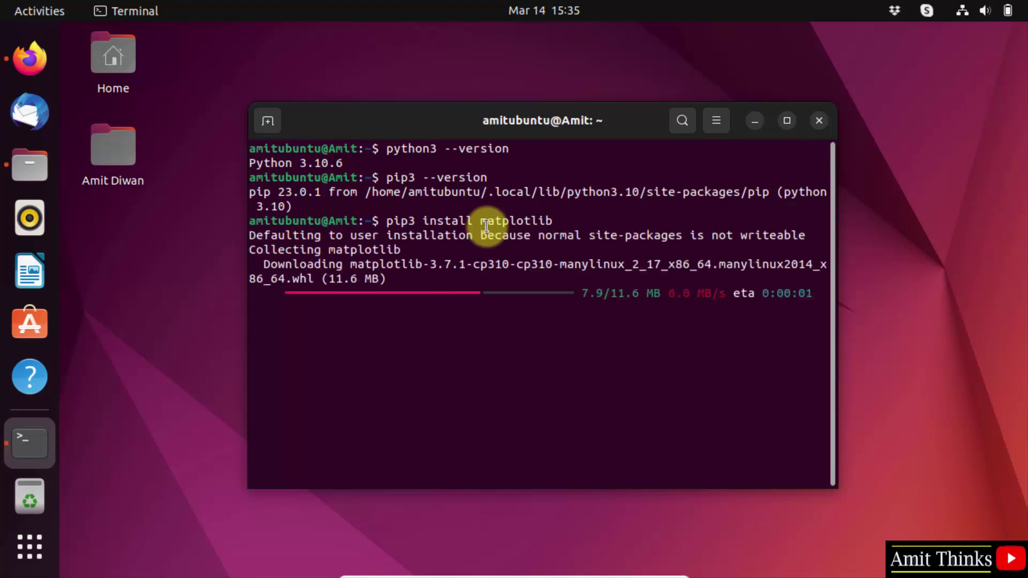